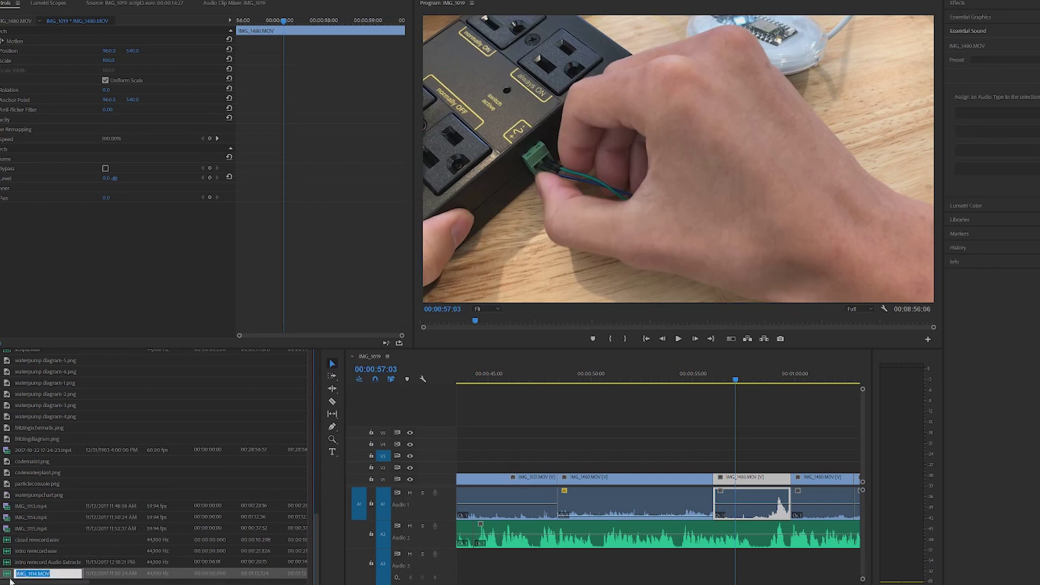
Step: Load IMG_1114.MOV from the Project panel into the Source Monitor
double_click(10, 574)
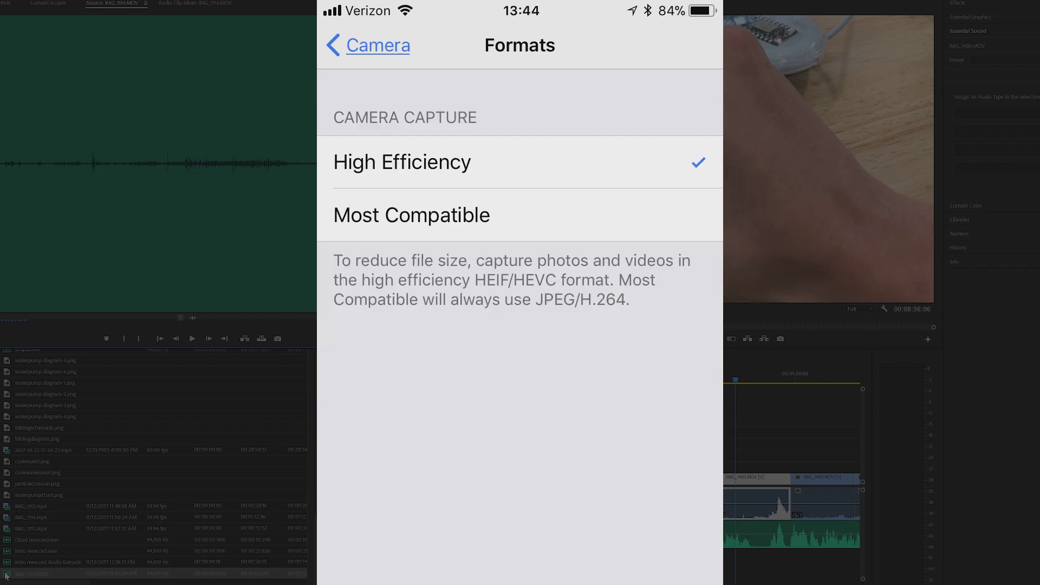
Step: Reveal IMG_1114.MOV's demofiles folder in File Explorer from the Project panel
right_click(5, 575)
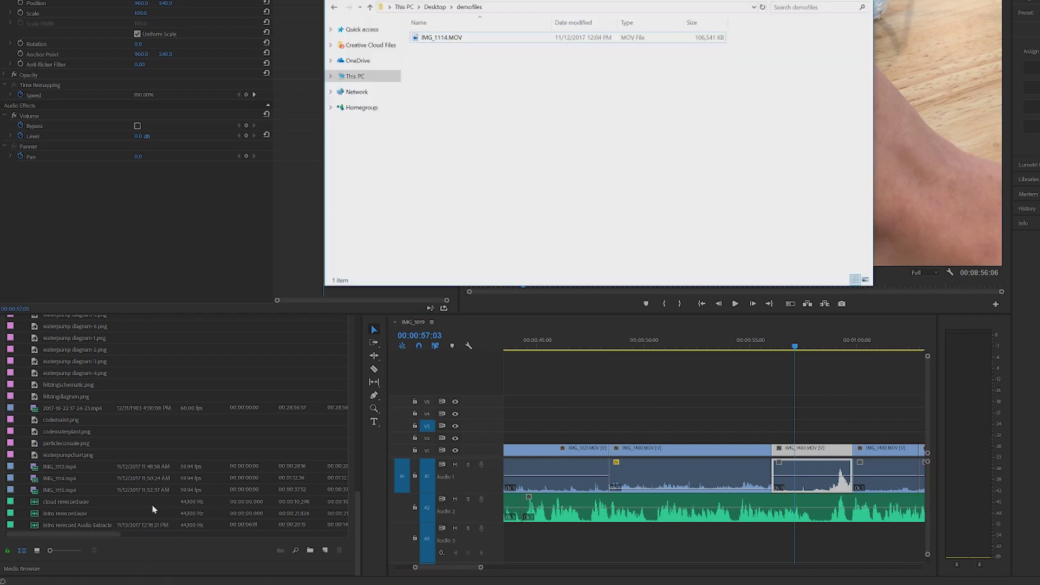
Step: Re-import IMG_1114.MOV from the demofiles folder into the Project panel
drag(431, 37, 152, 524)
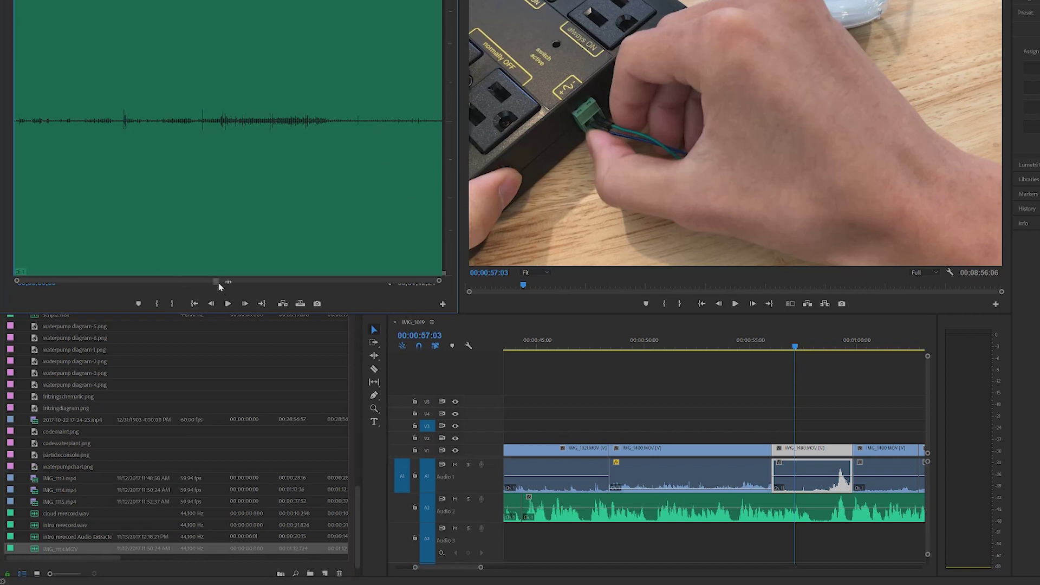
Step: Open the Properties report for IMG_1114.MOV, showing HEVC 1920x1080 video
right_click(36, 551)
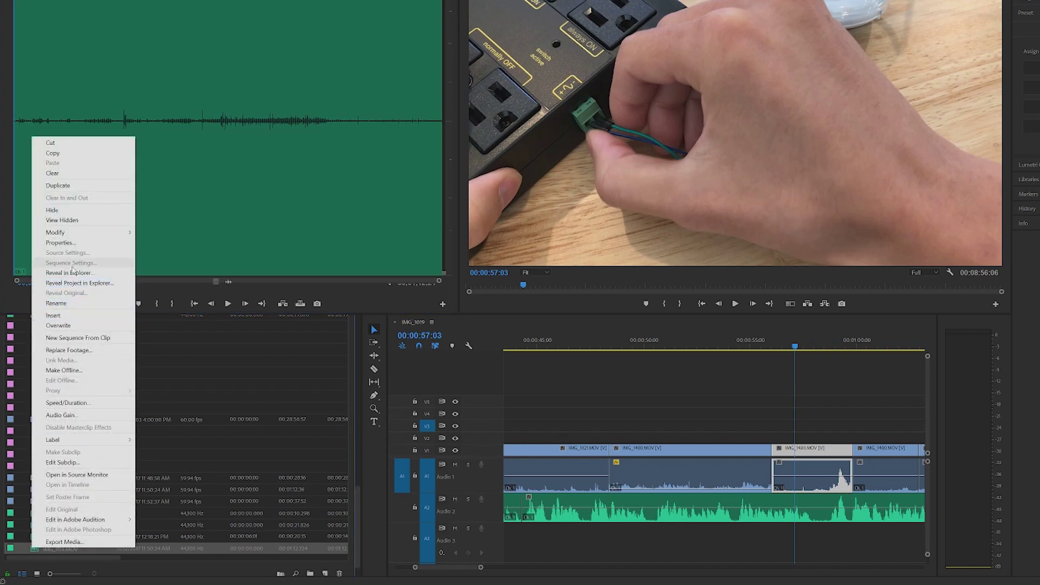
click(65, 242)
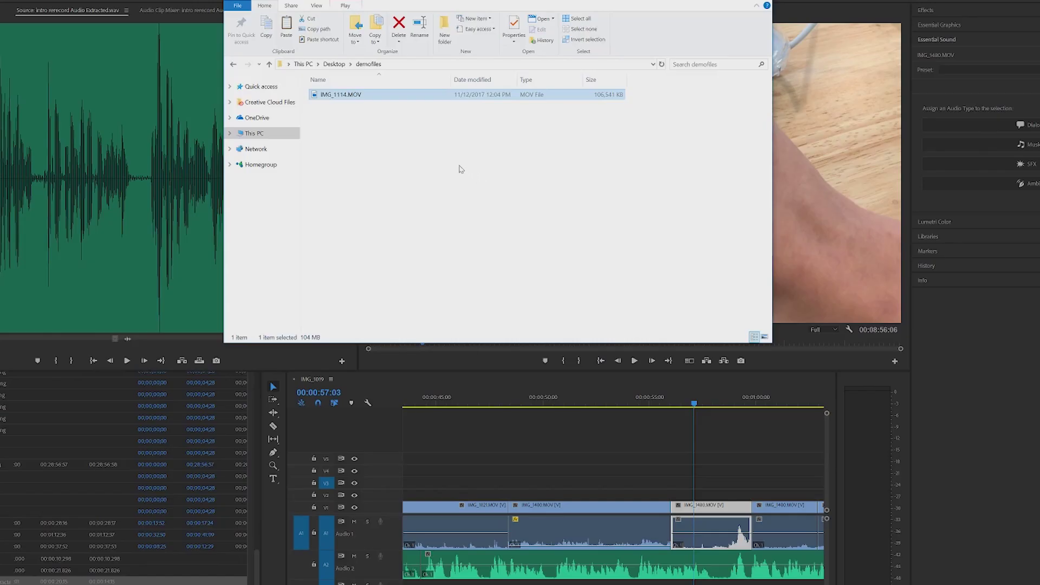
Step: Paste a copy of IMG_1114.MOV and rename it IMG_1114.mp4
key(ctrl+v)
click(374, 105)
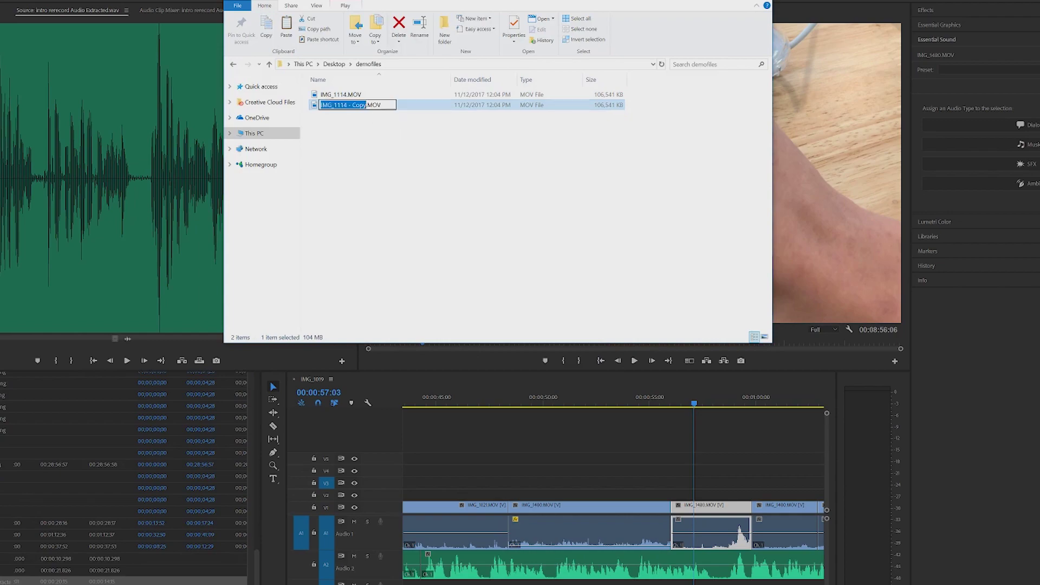
key(End)
key(shift+Left)
key(shift+Left)
key(shift+Left)
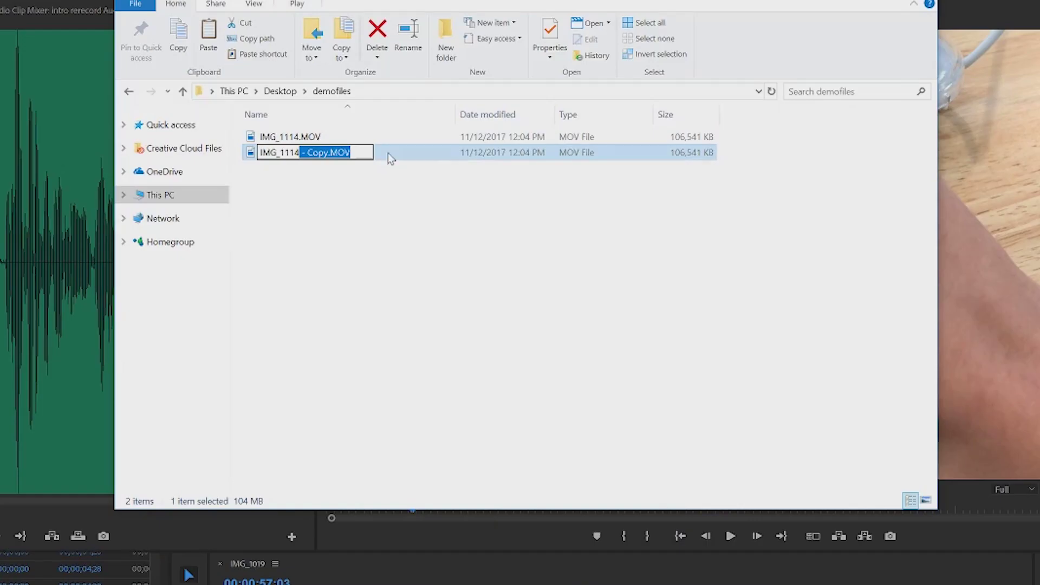
text(.mp4)
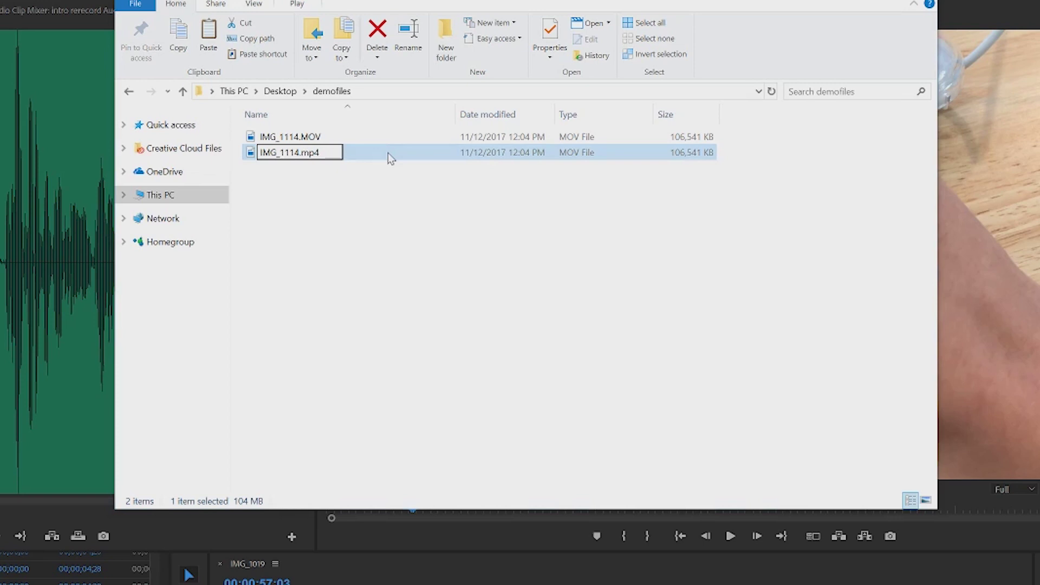
key(Return)
key(Return)
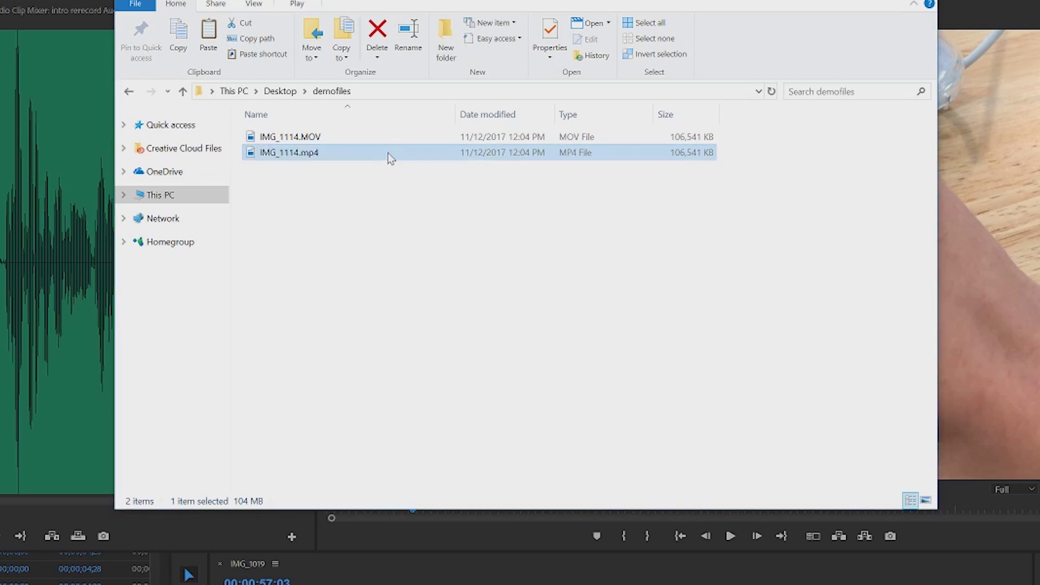
Step: Import IMG_1114.mp4 into Premiere and load it in the Source Monitor
click(303, 169)
mouse_move(313, 157)
mouse_down()
mouse_move(273, 543)
mouse_move(251, 557)
mouse_up()
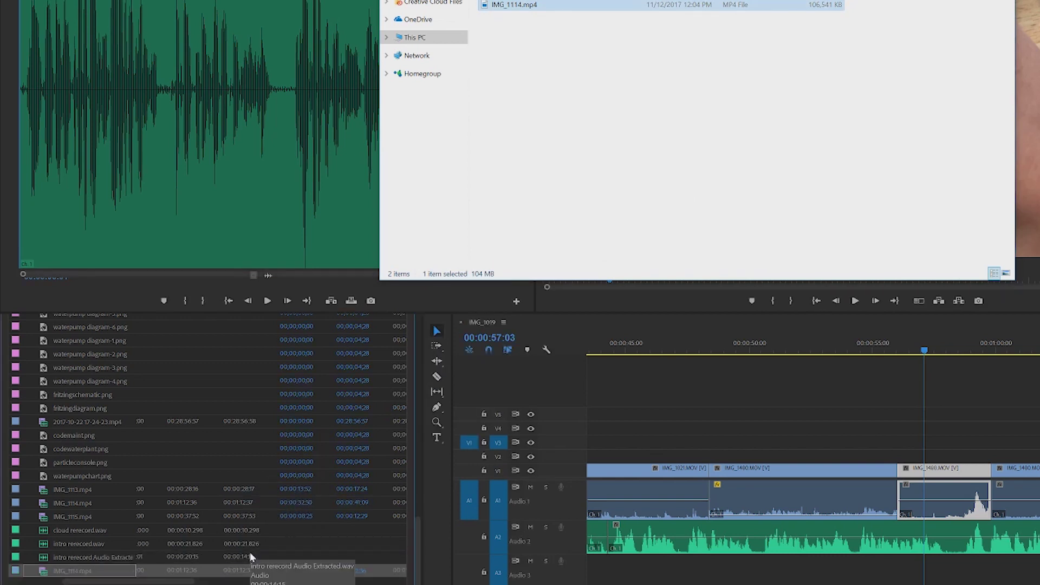
double_click(45, 574)
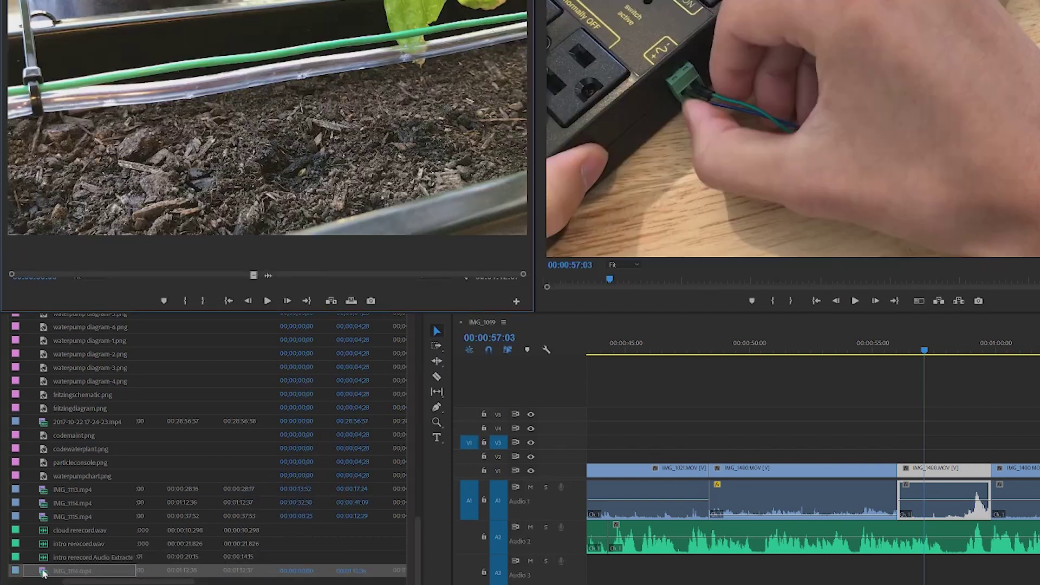
right_click(42, 574)
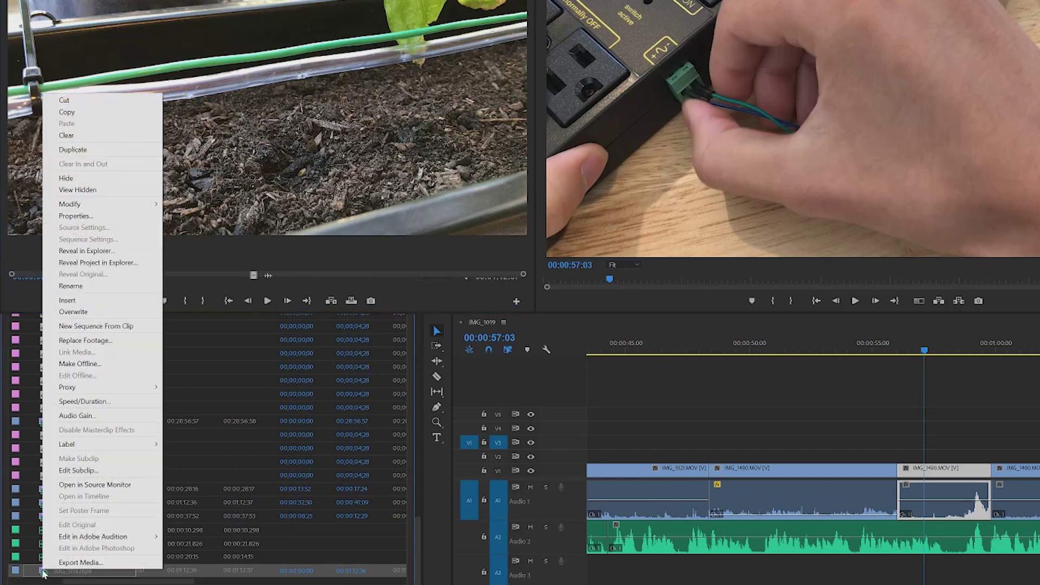
click(100, 215)
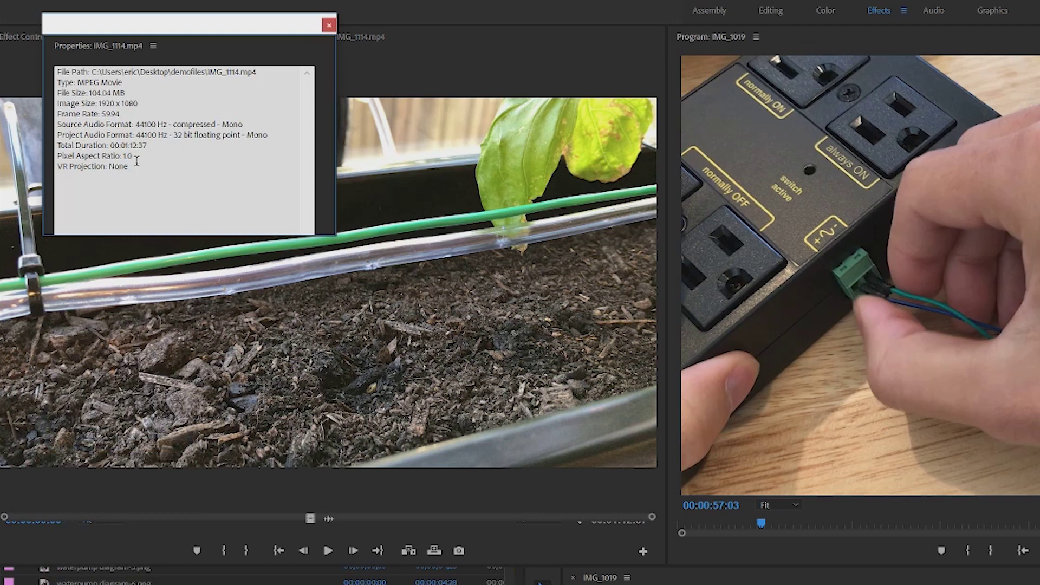
drag(197, 184, 58, 70)
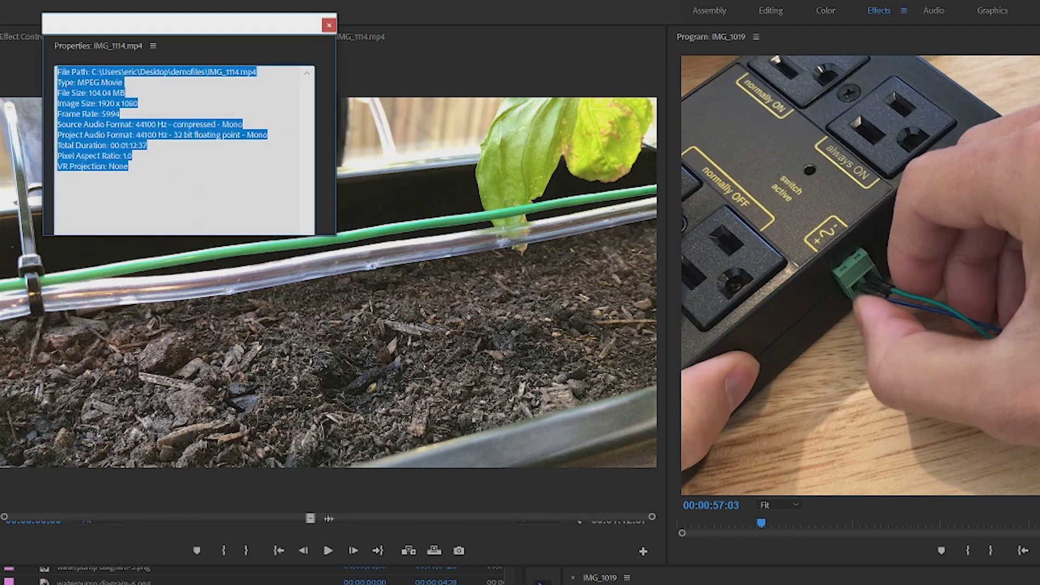
click(71, 170)
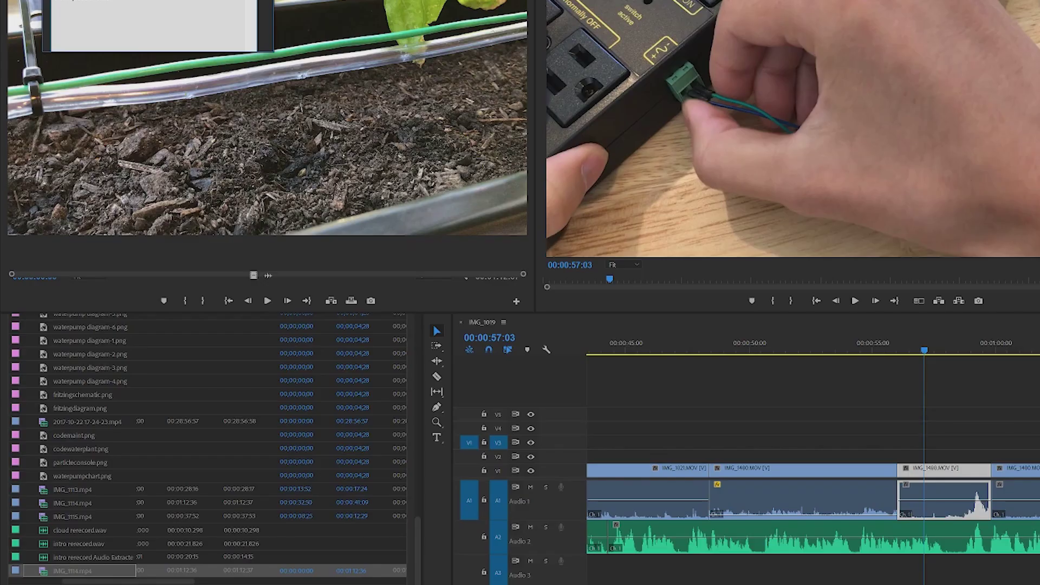
click(330, 25)
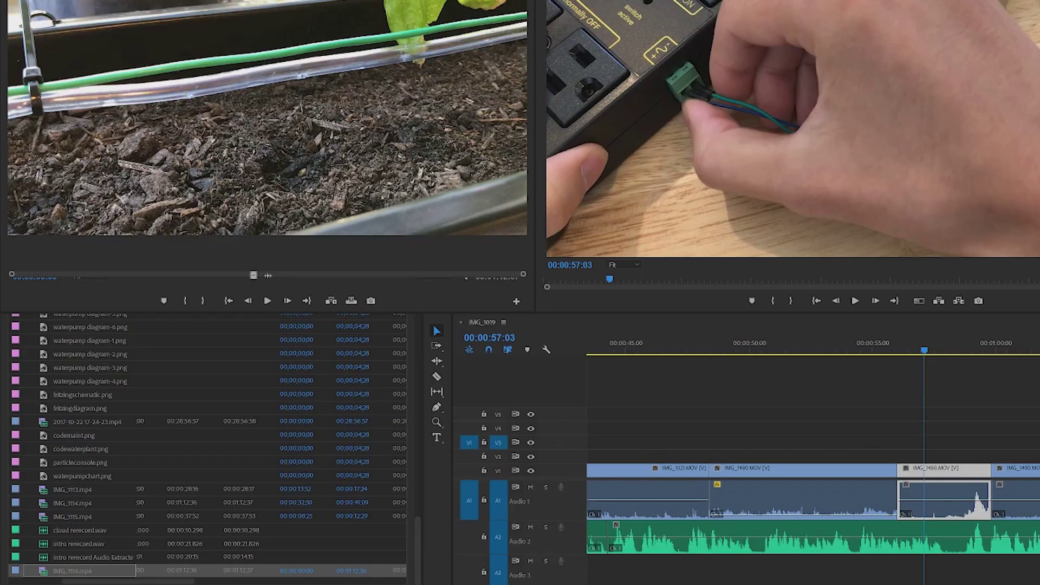
Step: Make the Source Monitor active for playing IMG_1114.mp4
click(78, 259)
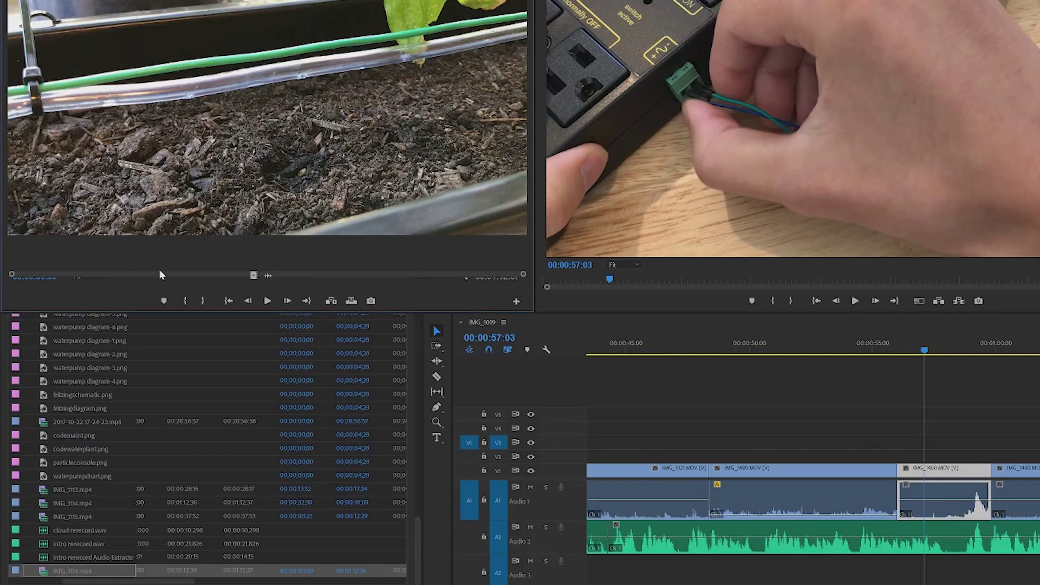